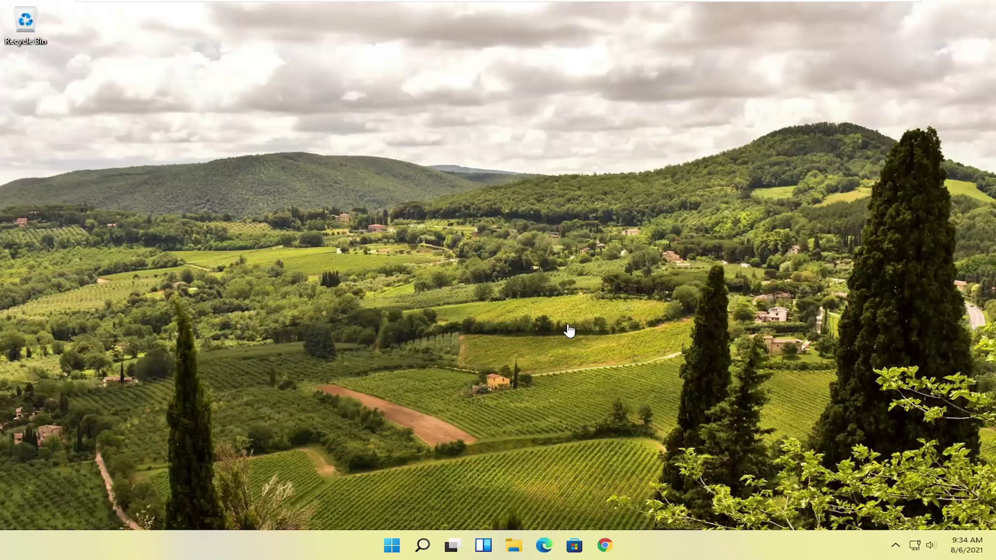
Open File Explorer and navigate This PC > Local Disk (C:) > Users > Computer User.
left_click(515, 549)
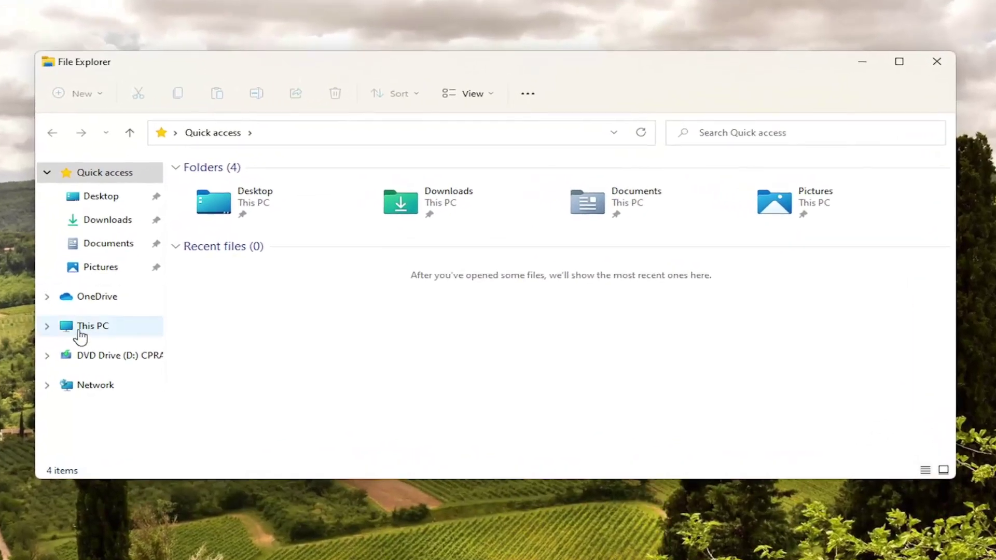
left_click(86, 330)
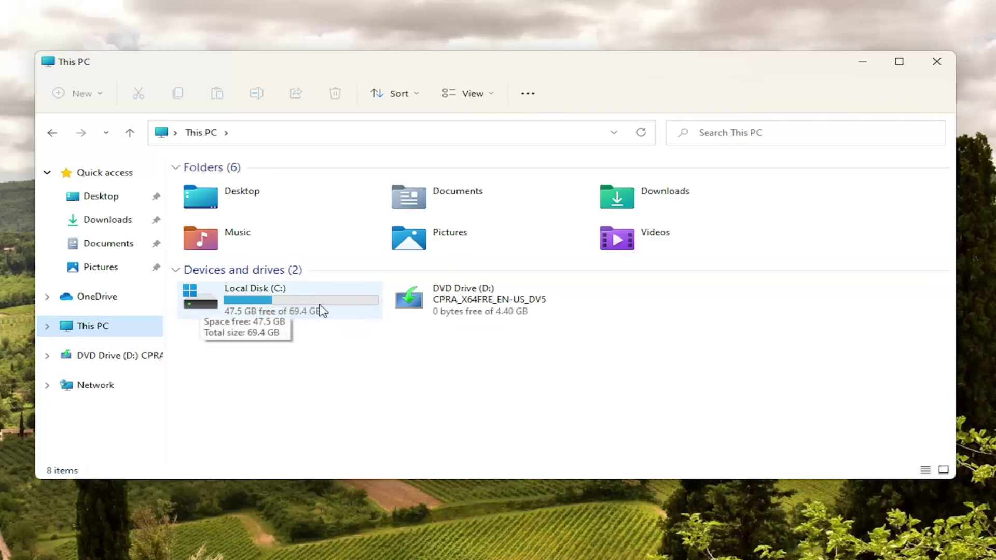
double_click(322, 311)
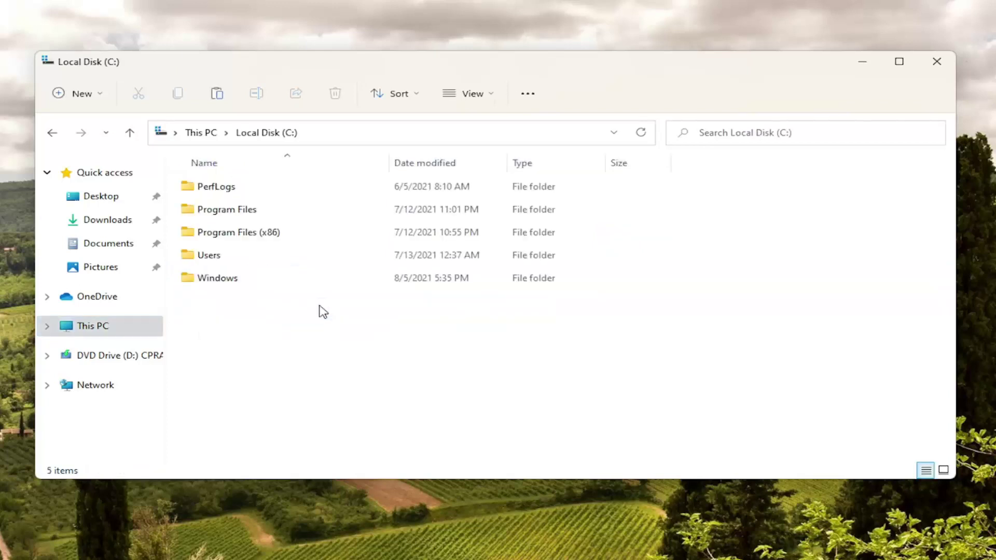
double_click(212, 257)
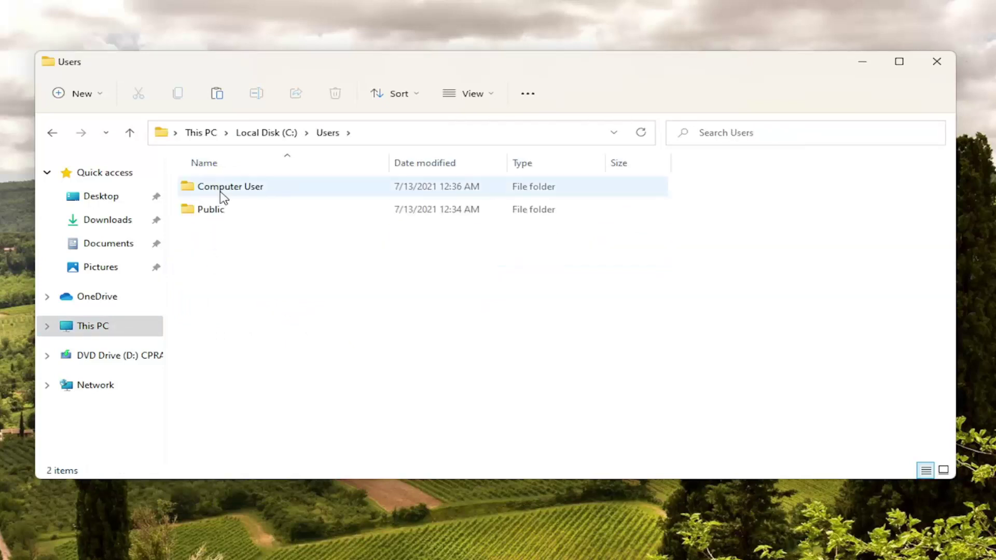
mouse_move(230, 187)
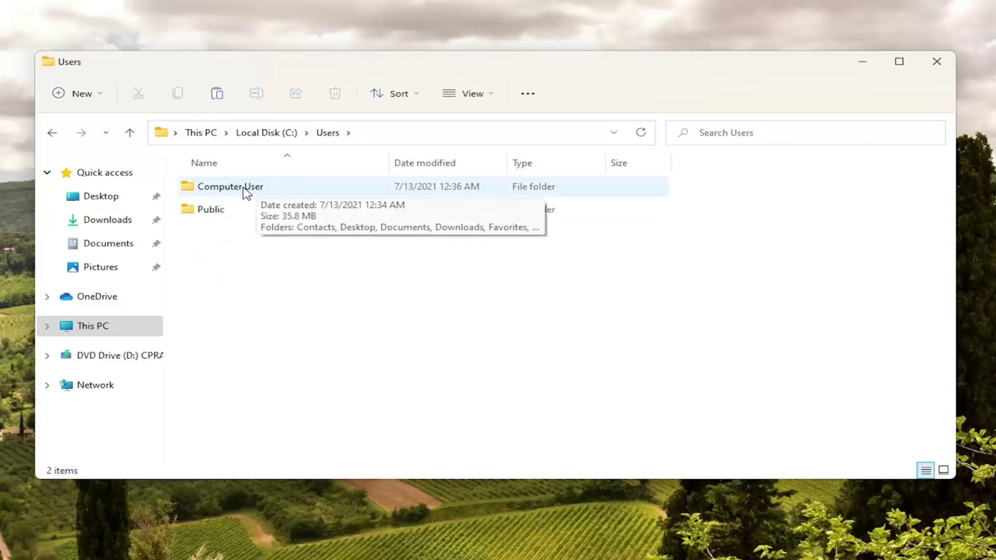
double_click(246, 193)
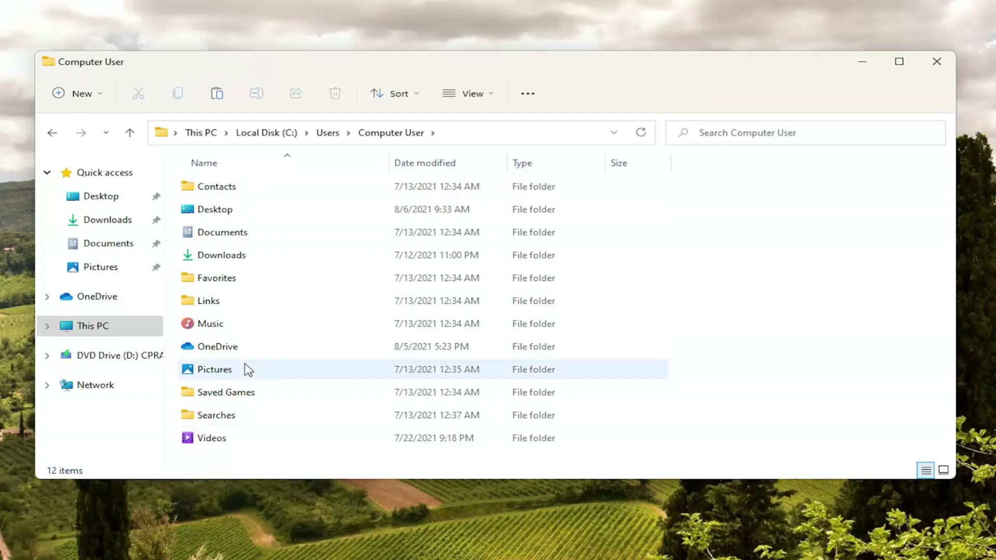
Turn on Hidden items from the View > Show menu.
left_click(483, 97)
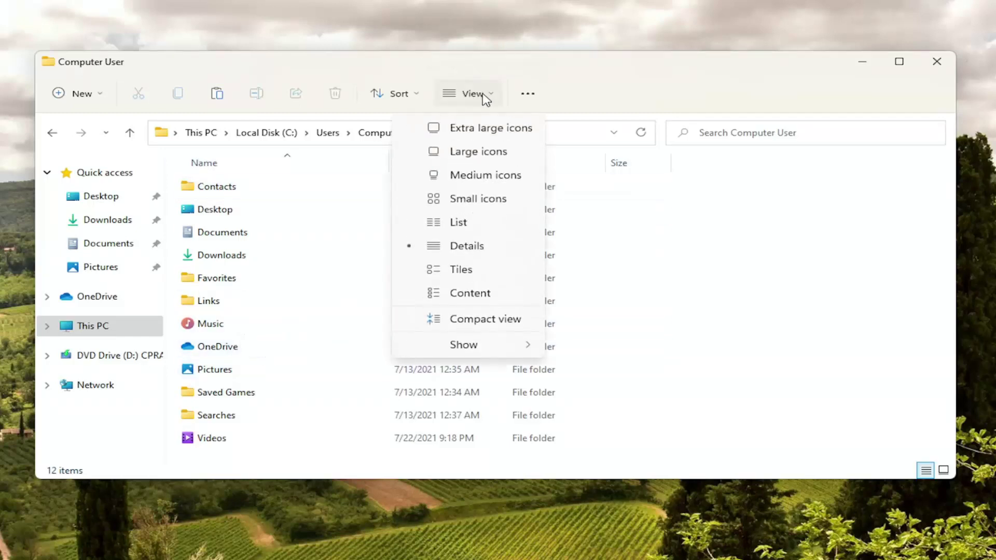
left_click(478, 347)
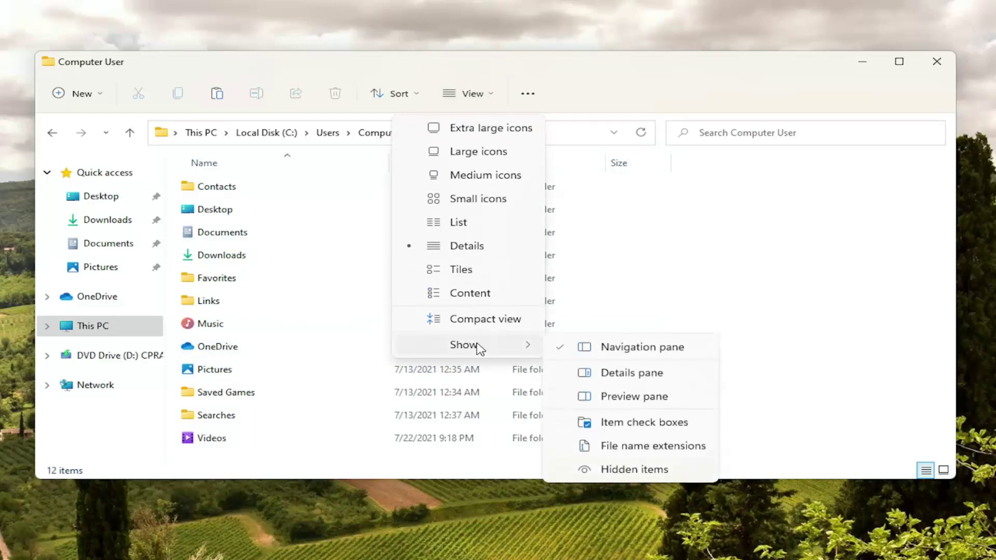
left_click(604, 473)
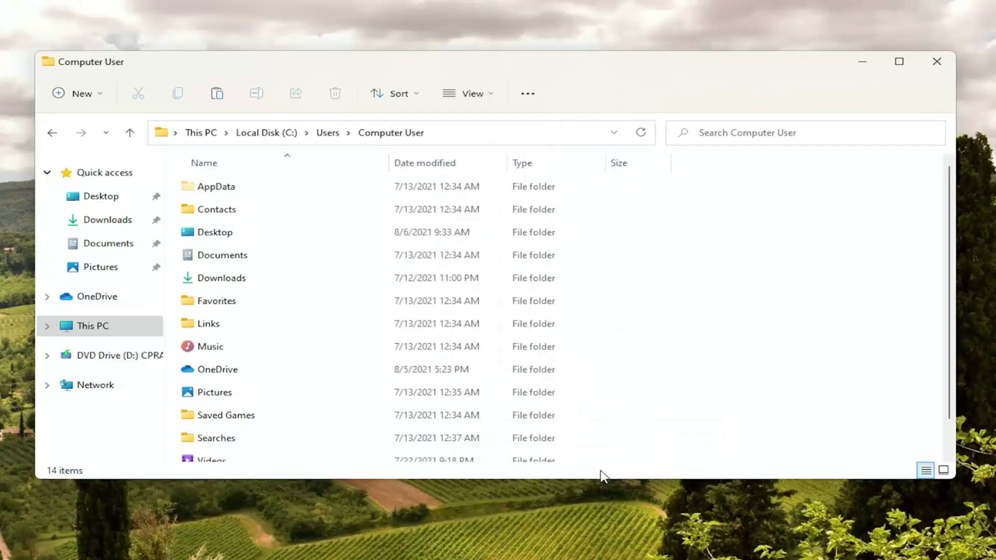
Open the revealed AppData folder and then its Local folder.
left_click(207, 187)
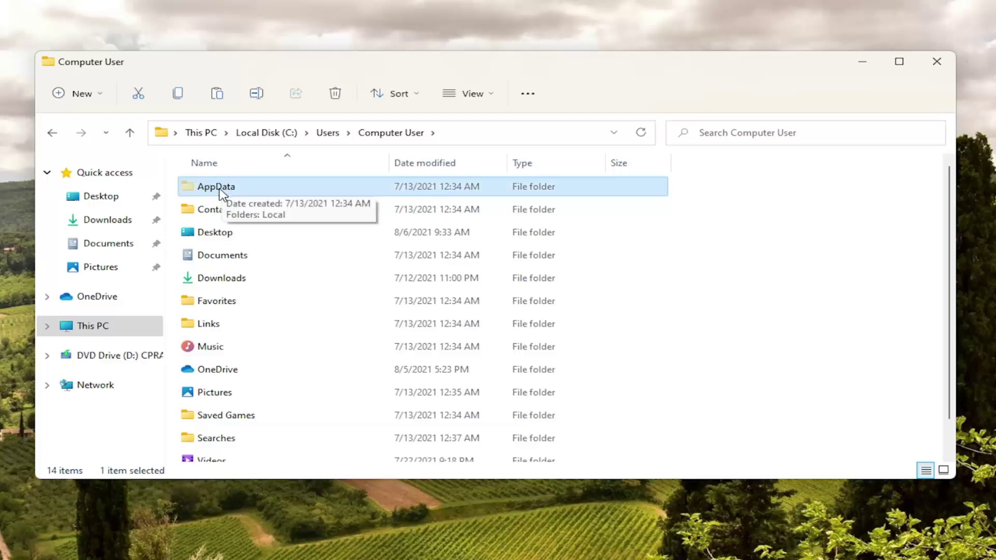
double_click(221, 193)
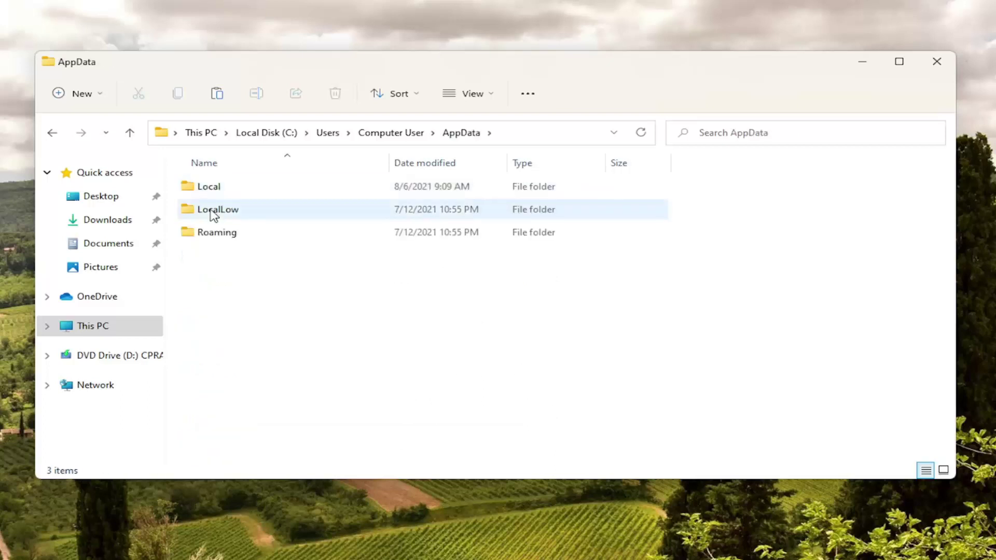
mouse_move(216, 209)
double_click(210, 189)
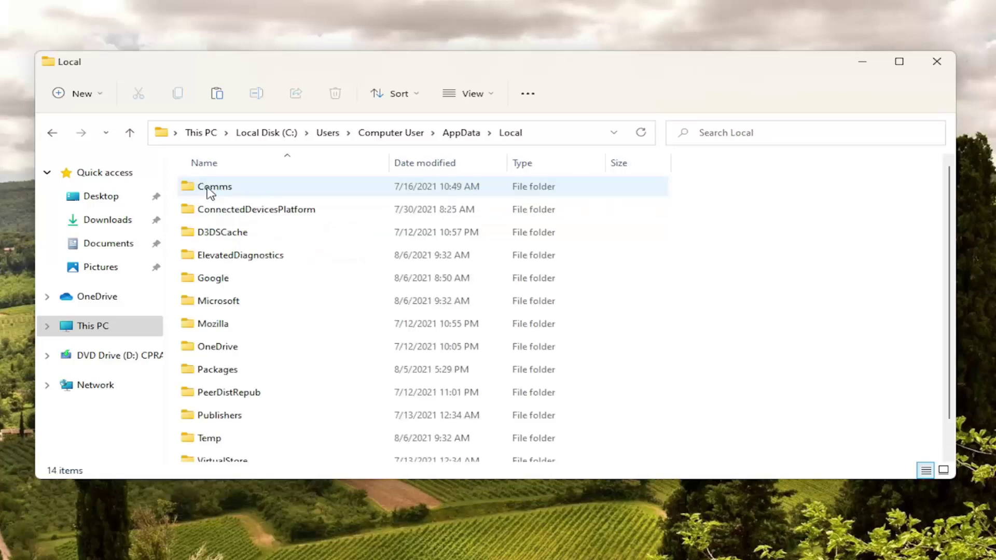
Open Packages and scroll down to the Microsoft.MicrosoftEdge_8wekyb3d8bbwe folder.
double_click(224, 371)
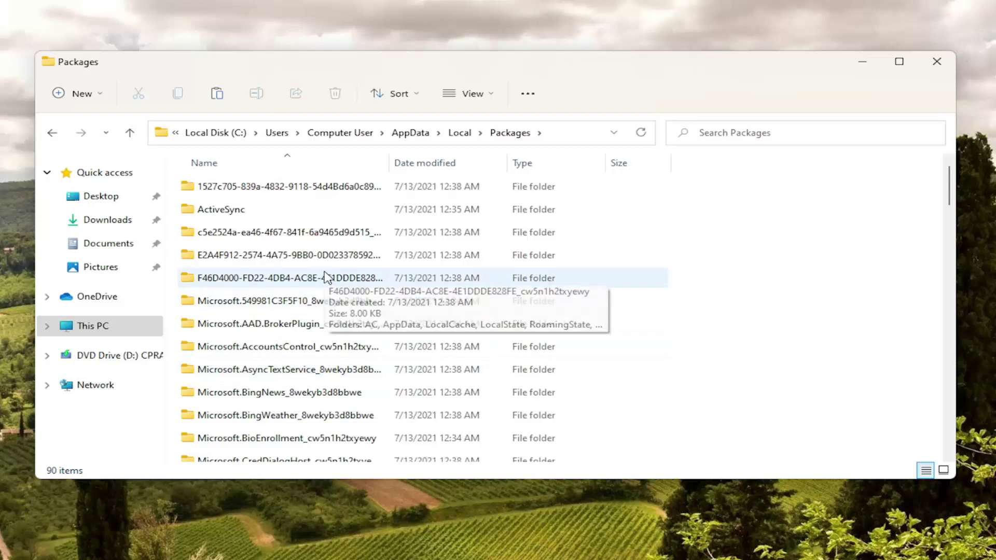
scroll(311, 283, "down", 2)
scroll(309, 311, "down", 1)
scroll(262, 367, "down", 1)
scroll(333, 262, "up", 3)
scroll(318, 315, "down", 1)
scroll(320, 315, "down", 1)
scroll(321, 315, "down", 1)
scroll(321, 315, "down", 1)
scroll(322, 315, "down", 1)
scroll(311, 332, "down", 1)
mouse_move(288, 382)
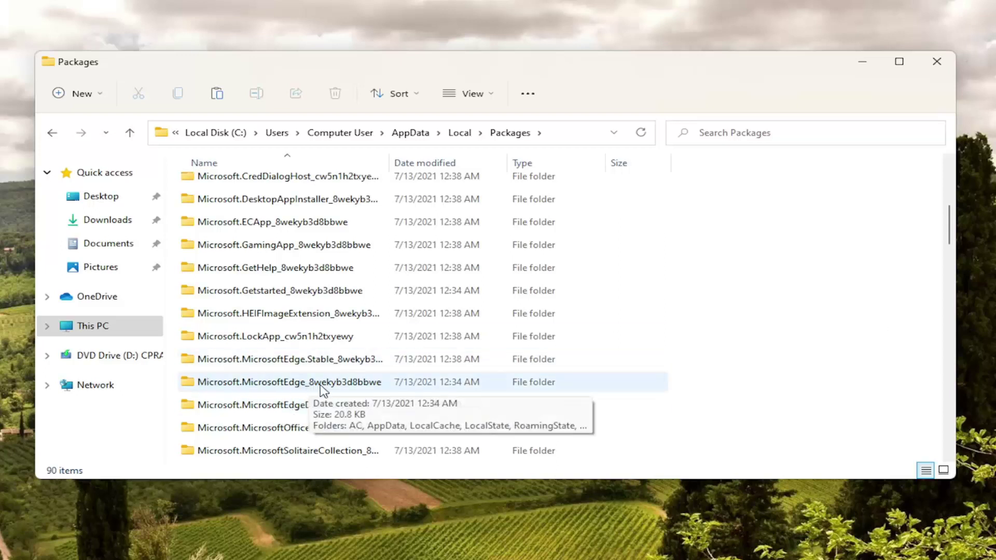
Delete the Microsoft.MicrosoftEdge_8wekyb3d8bbwe folder using its context menu.
left_click(269, 385)
scroll(283, 389, "up", 1)
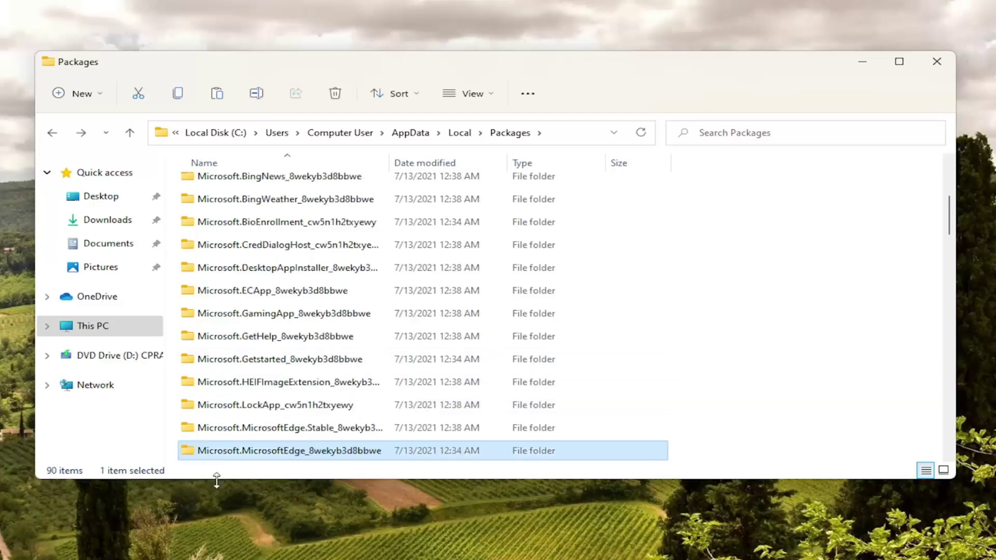
right_click(237, 455)
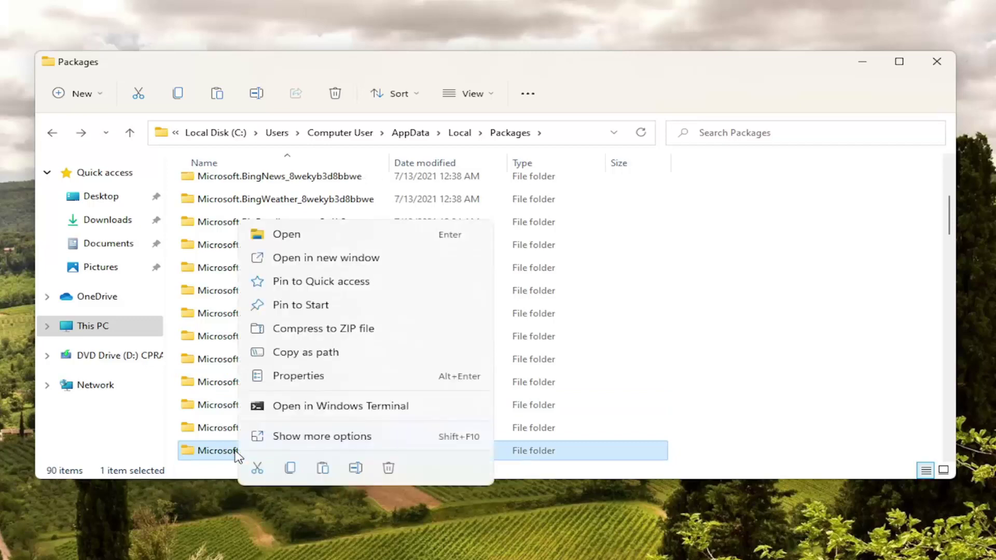
left_click(389, 469)
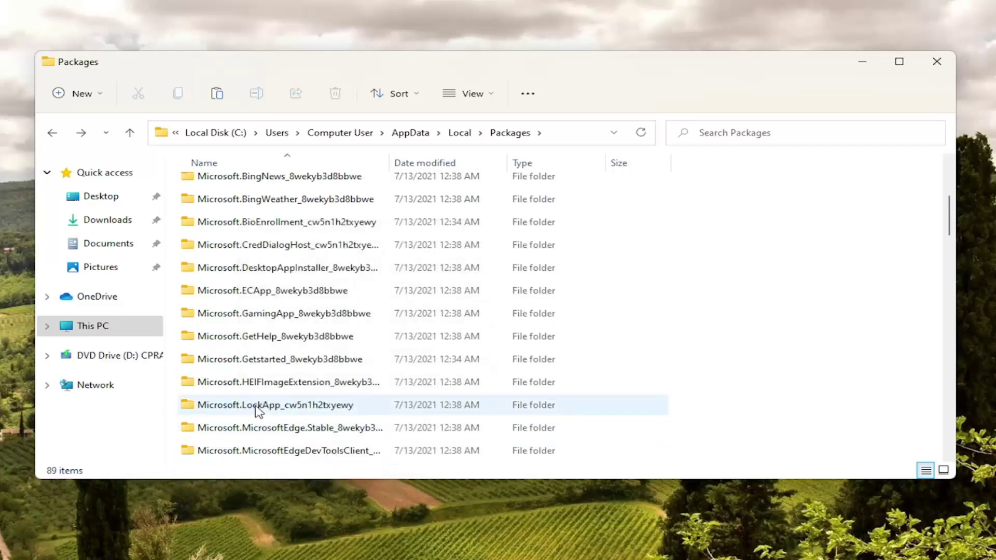
scroll(244, 415, "down", 1)
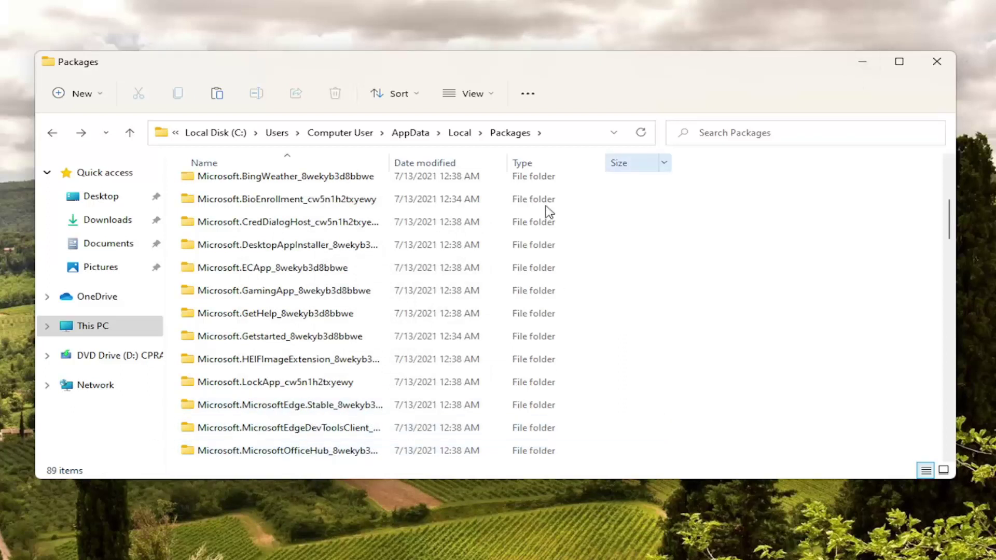
Close the Packages window and bring up the Start button's quick tools menu.
left_click(936, 61)
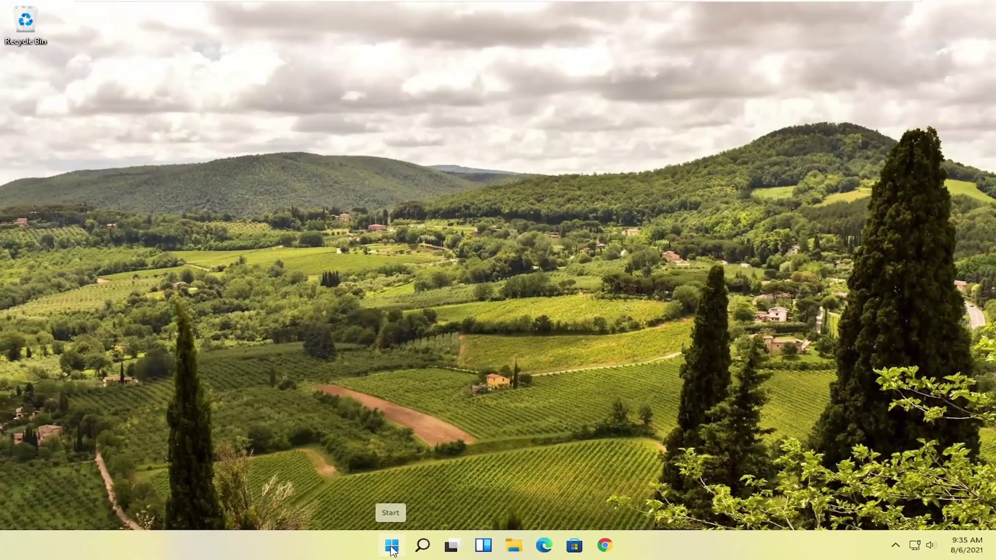
right_click(392, 545)
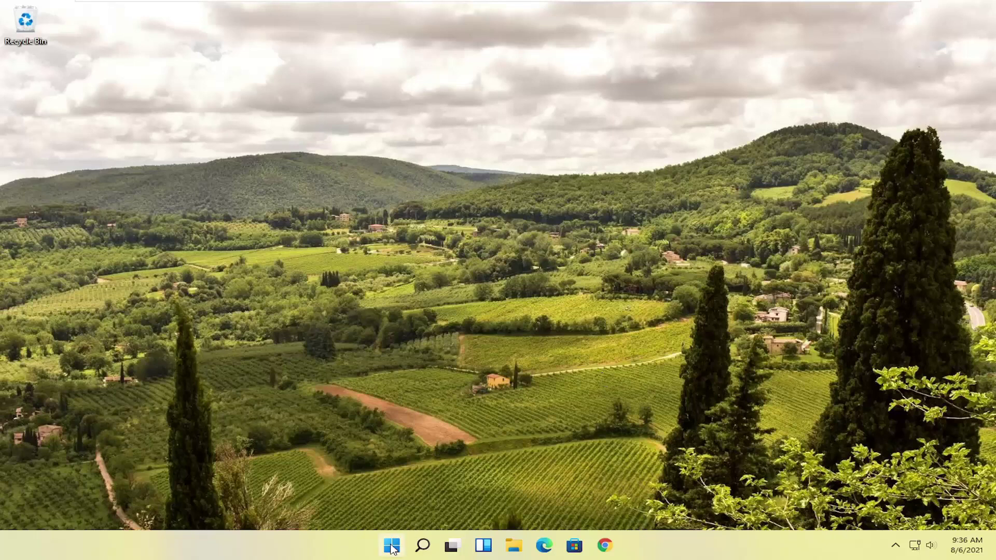
Search Start for powershell and run Windows PowerShell as administrator.
left_click(392, 548)
type("powe")
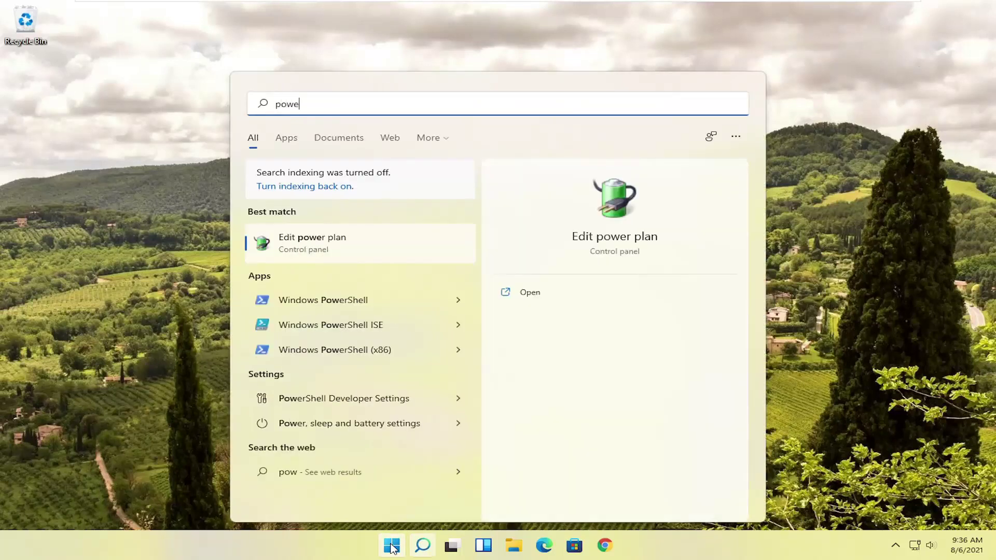
type("rshell")
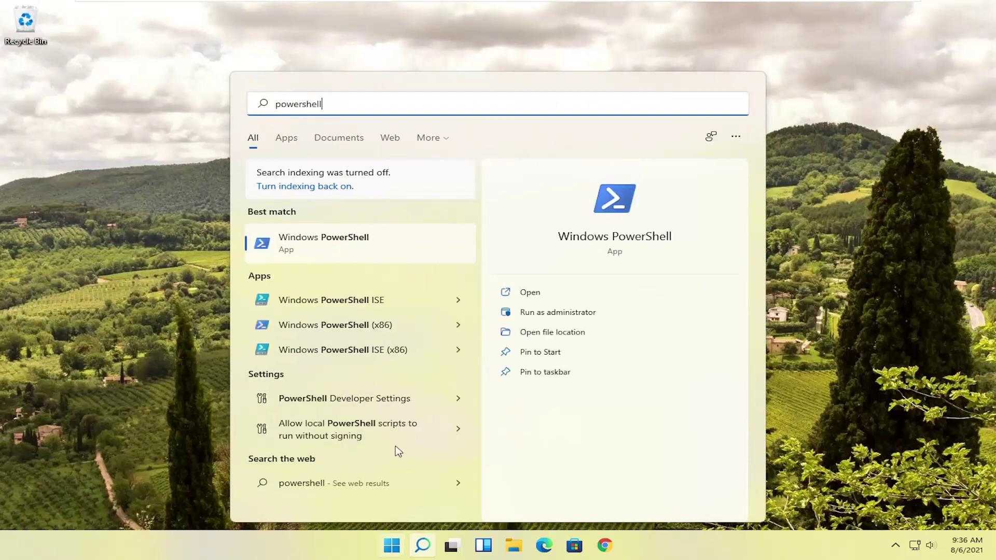
right_click(314, 244)
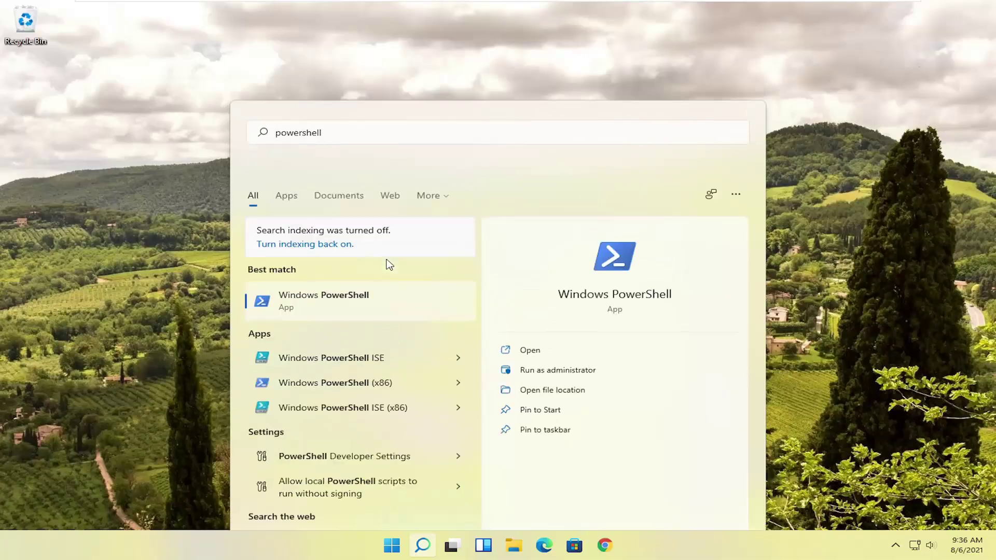
left_click(388, 258)
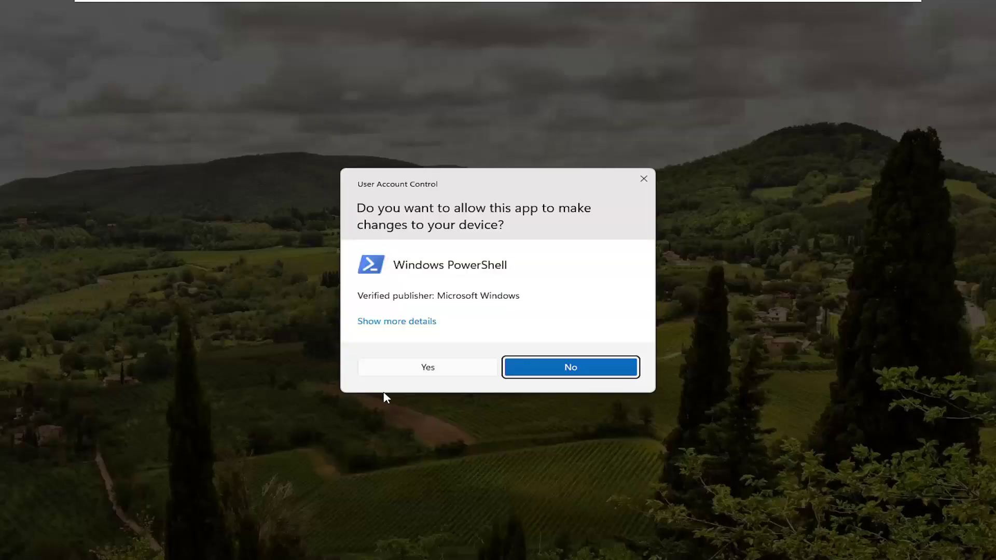
Approve the permission prompt and focus the administrator PowerShell console.
left_click(400, 366)
left_click(287, 42)
left_click_drag(288, 42, 417, 49)
left_click(319, 39)
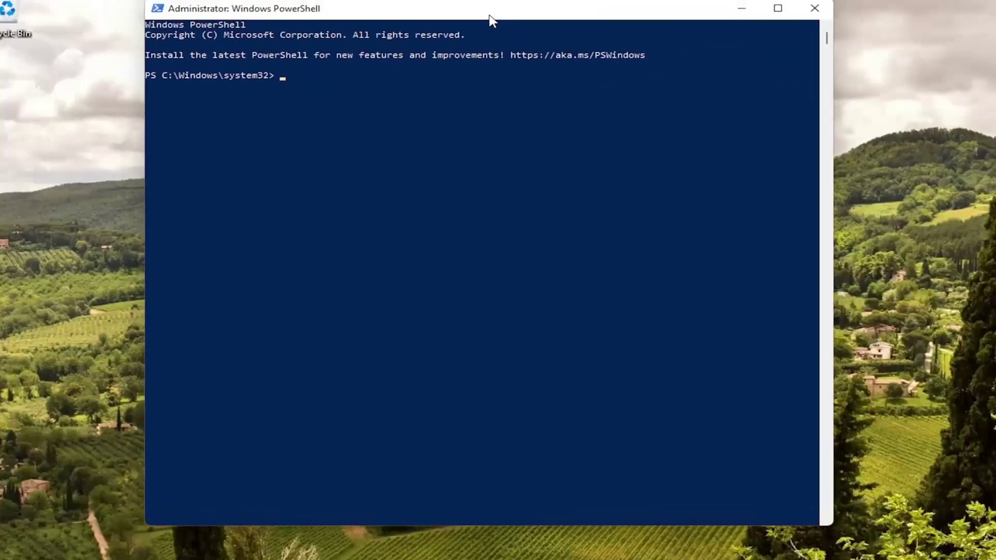
Paste the Get-AppXPackage Edge reset command into the console and run it.
left_click_drag(480, 24, 492, 31)
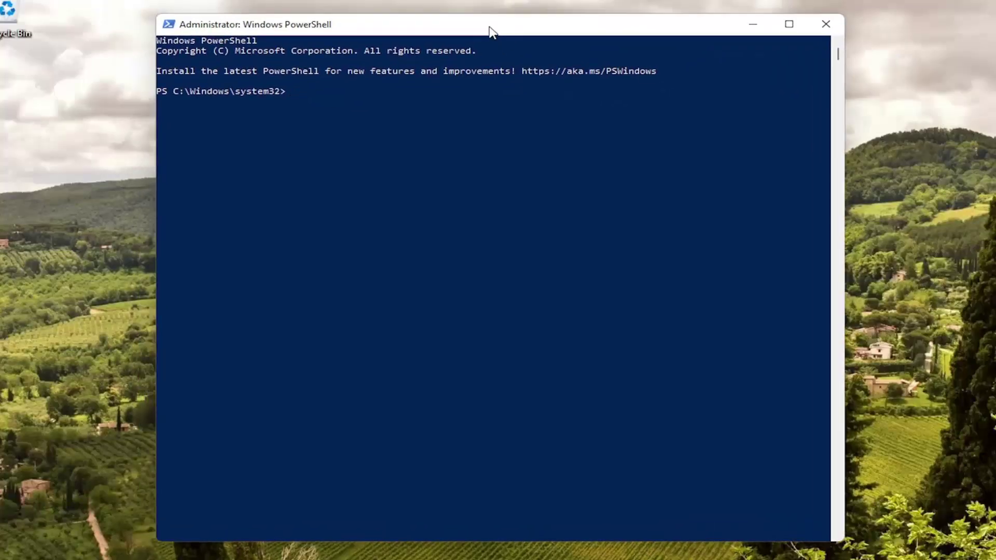
right_click(492, 31)
mouse_move(546, 138)
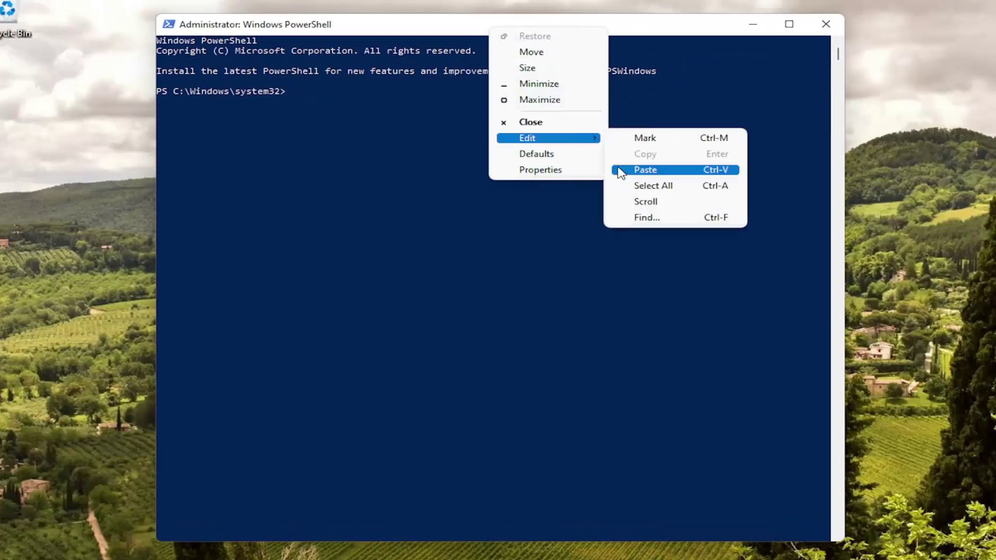
left_click(622, 170)
key("Return")
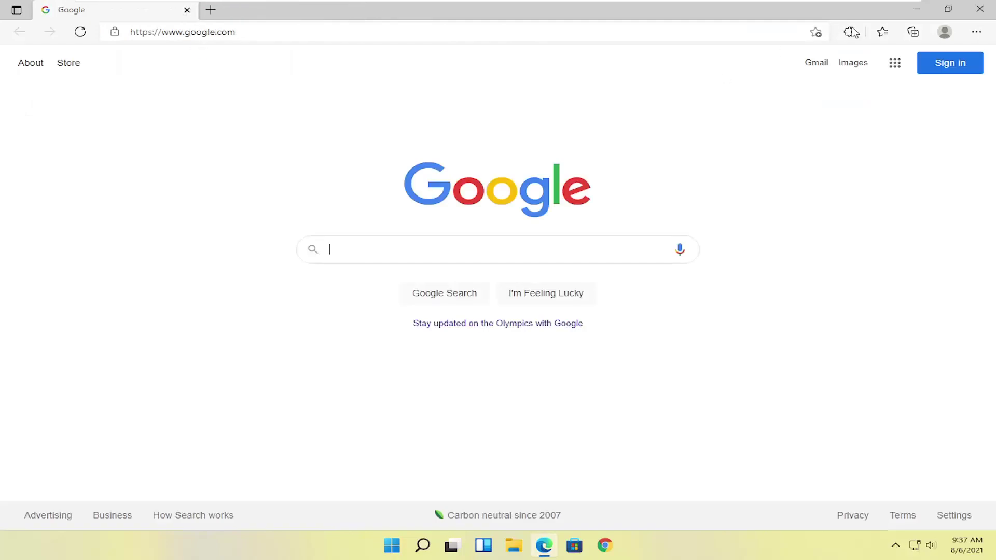
Use Edge Settings > Reset settings to restore defaults and confirm with Reset.
left_click(976, 34)
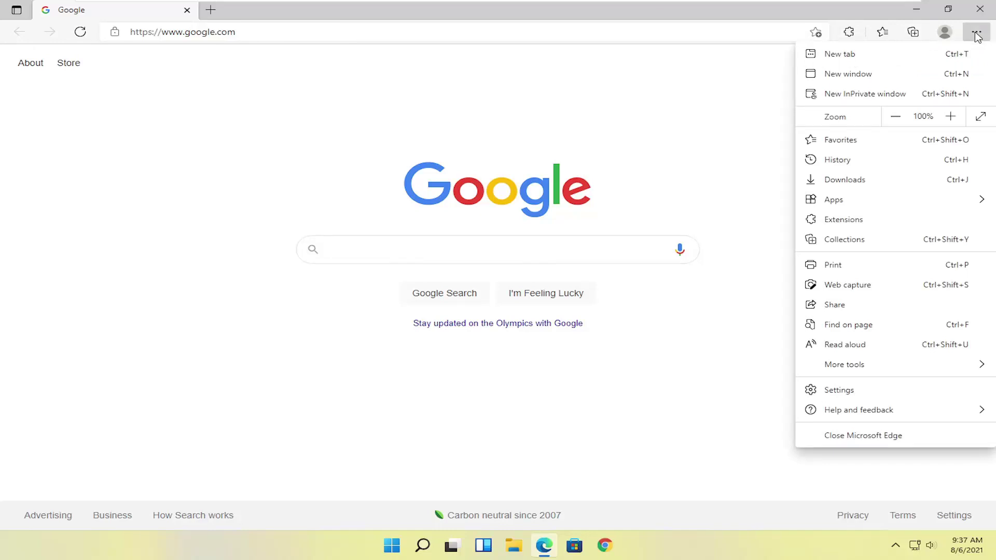
left_click(823, 397)
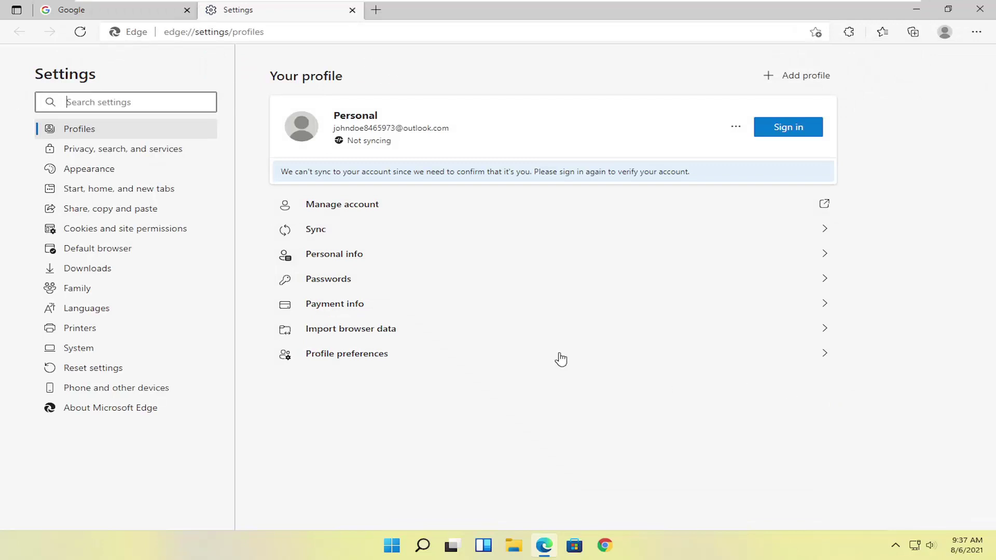
left_click(77, 372)
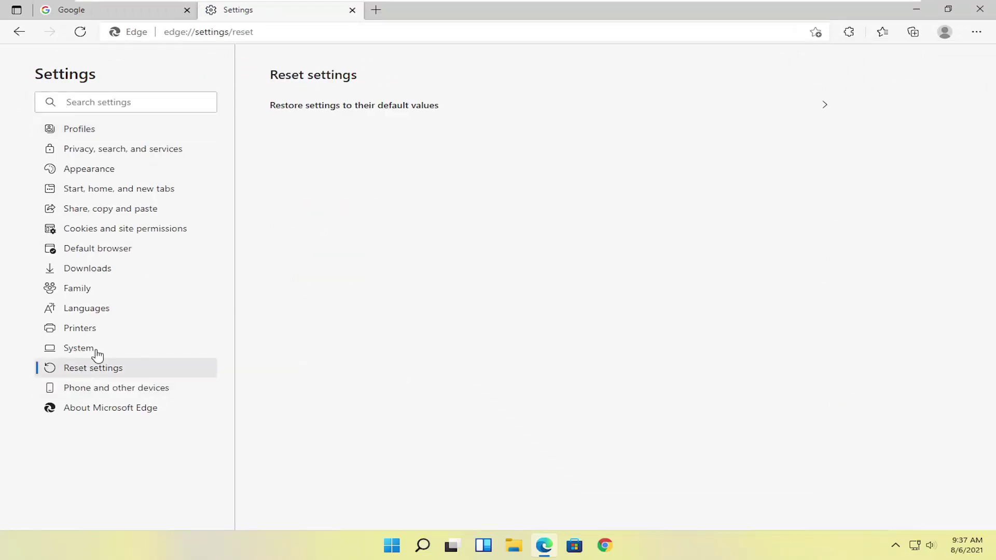
left_click(398, 113)
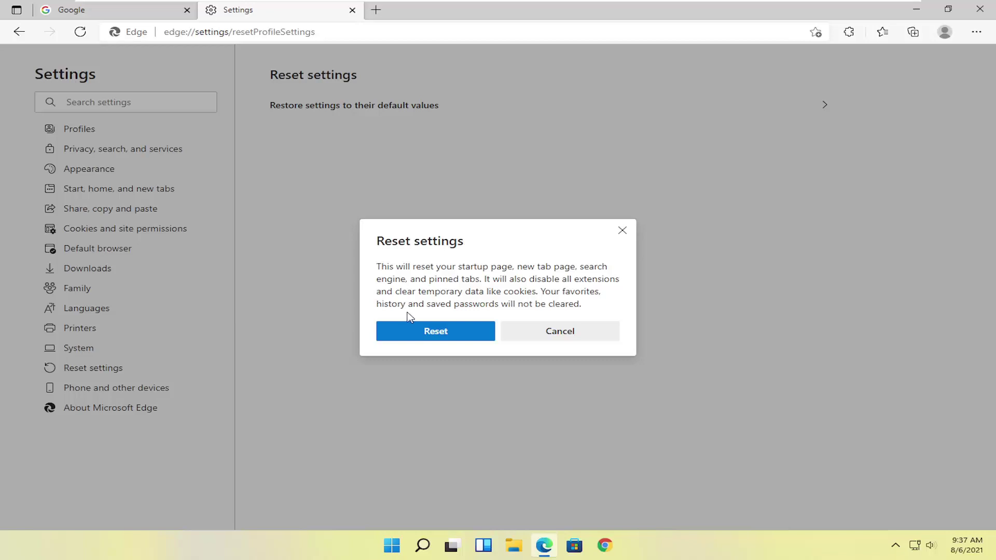
left_click(436, 335)
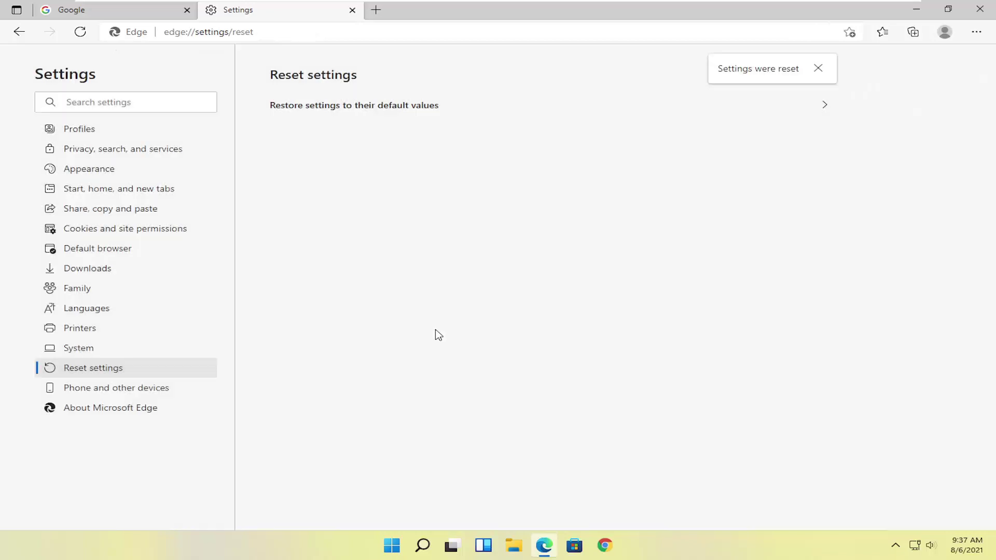
Close Edge, search 'apps and features' and open the Apps & features page.
left_click(982, 10)
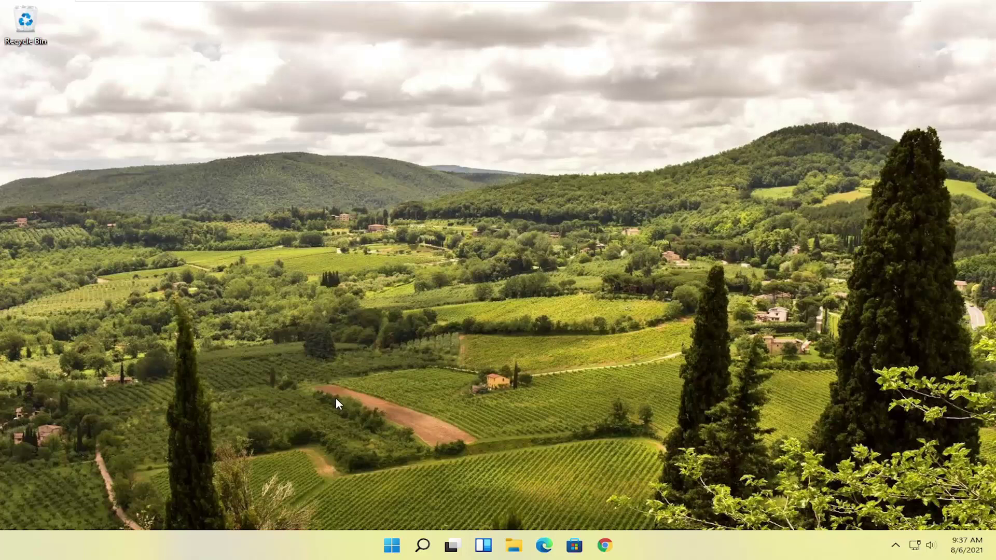
left_click(418, 544)
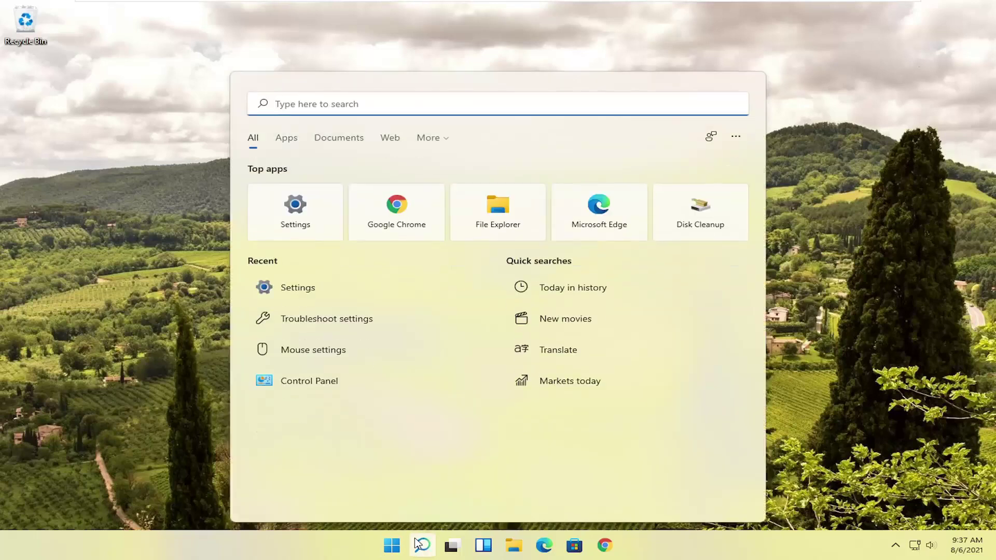
type("apps a")
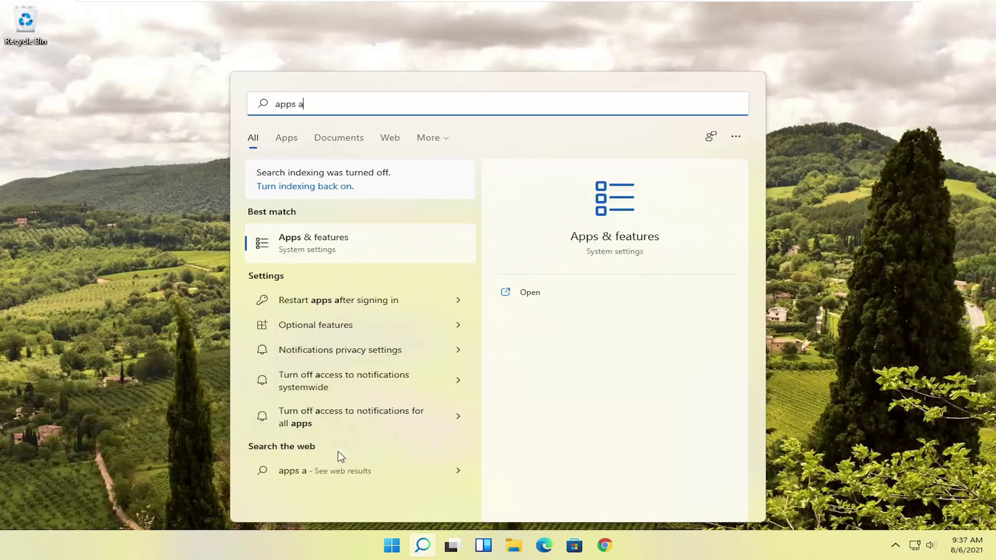
type("nd fea")
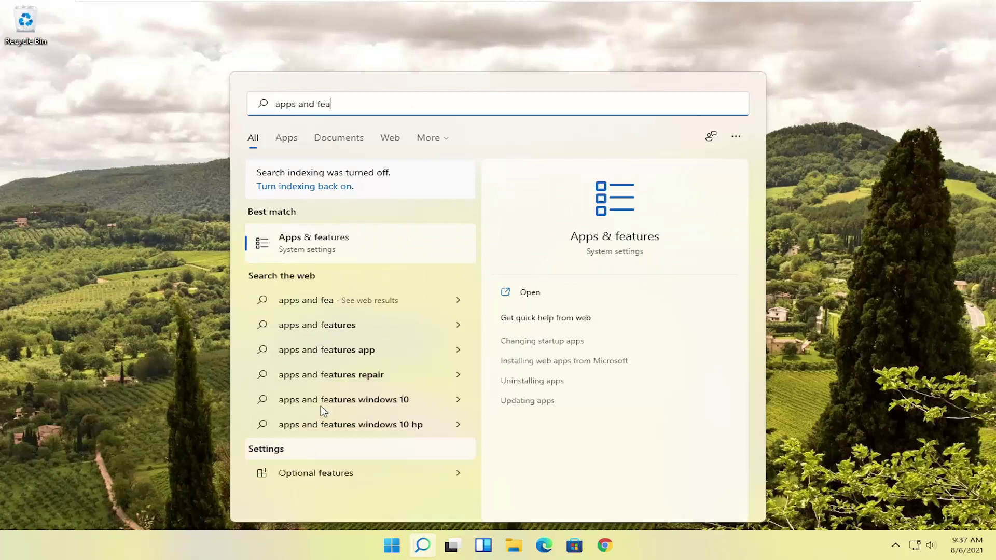
left_click(327, 242)
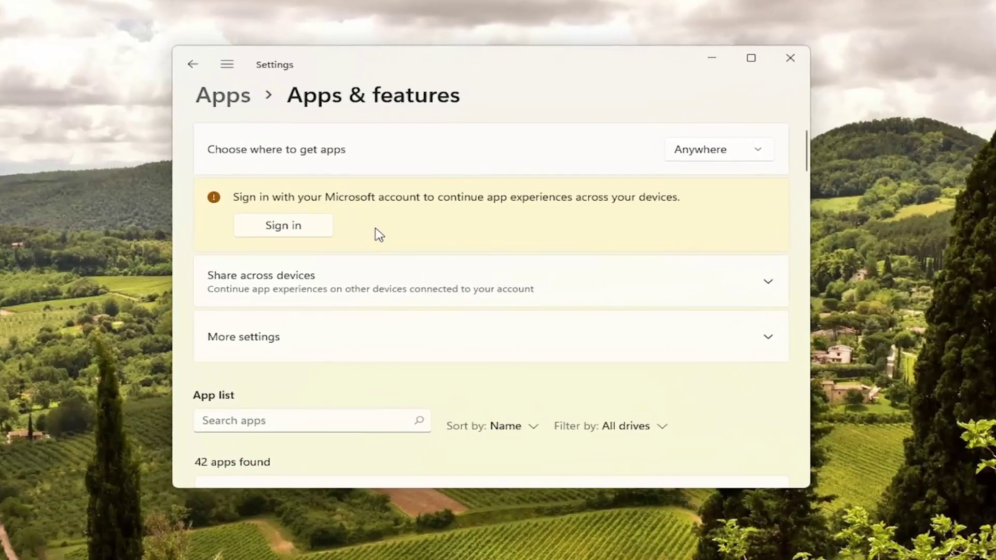
Filter the app list for 'edge' and choose Modify on Microsoft Edge.
scroll(346, 259, "down", 3)
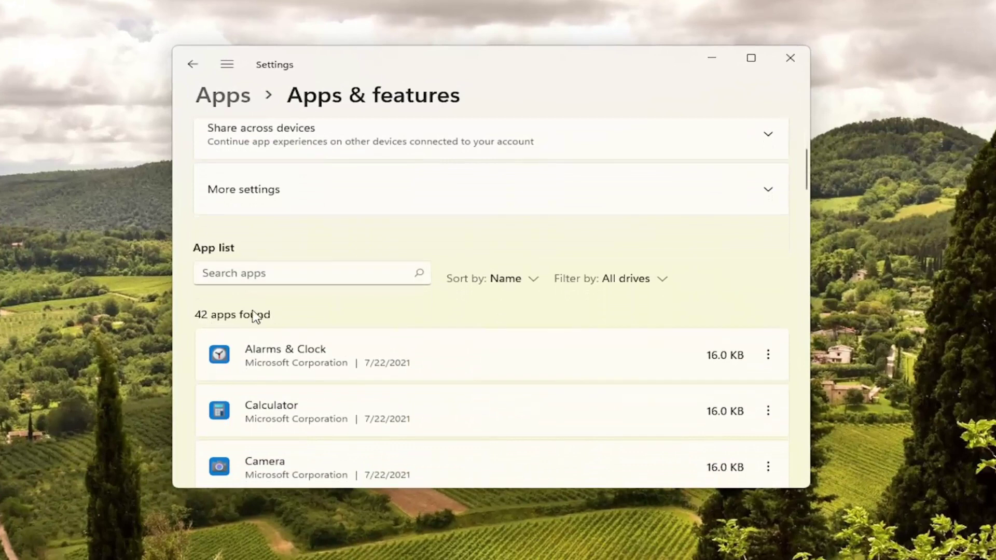
left_click(241, 273)
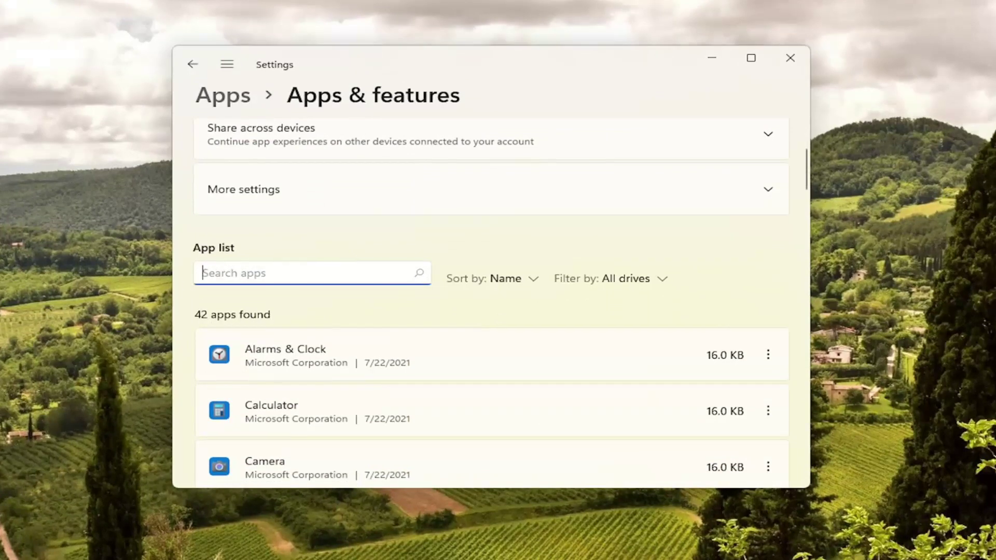
type("edge")
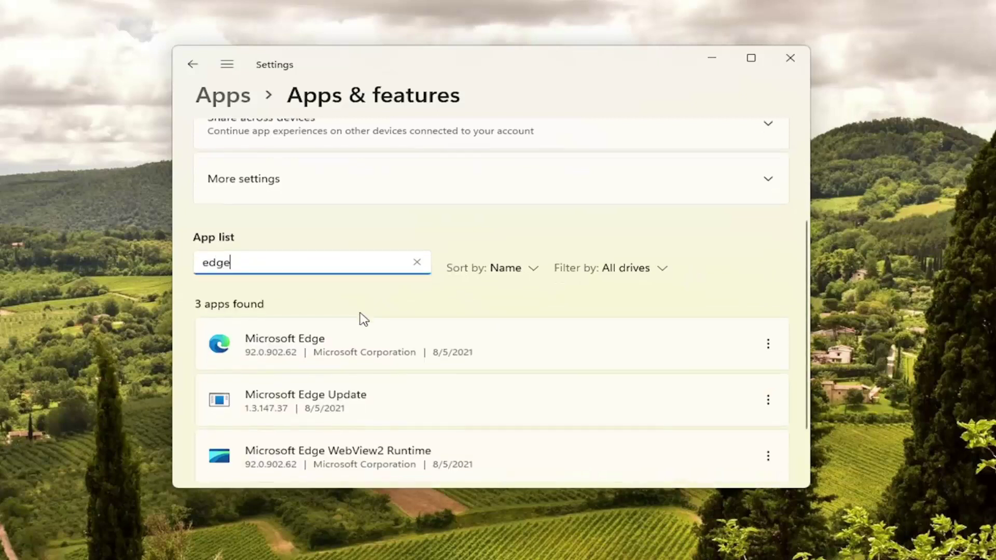
scroll(363, 319, "down", 1)
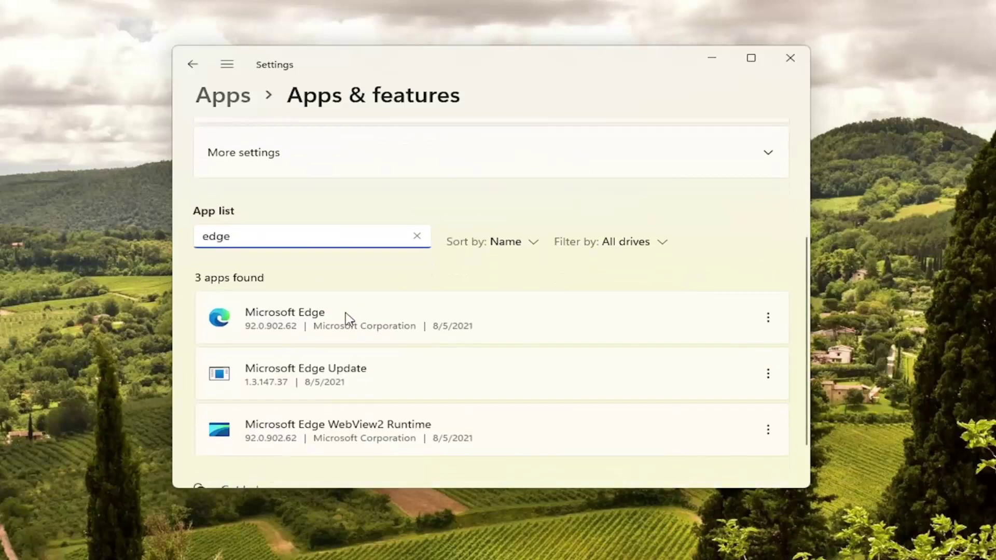
left_click(769, 324)
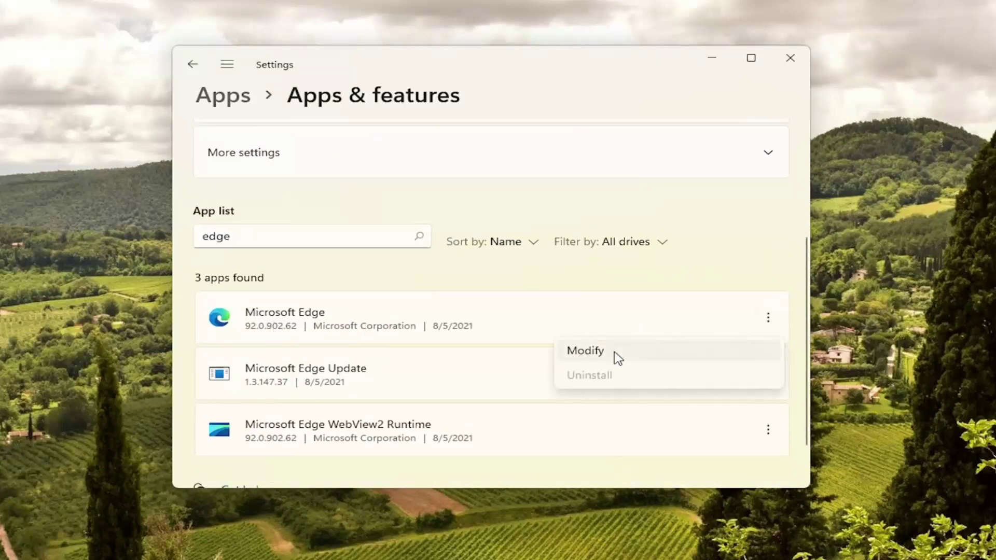
left_click(583, 352)
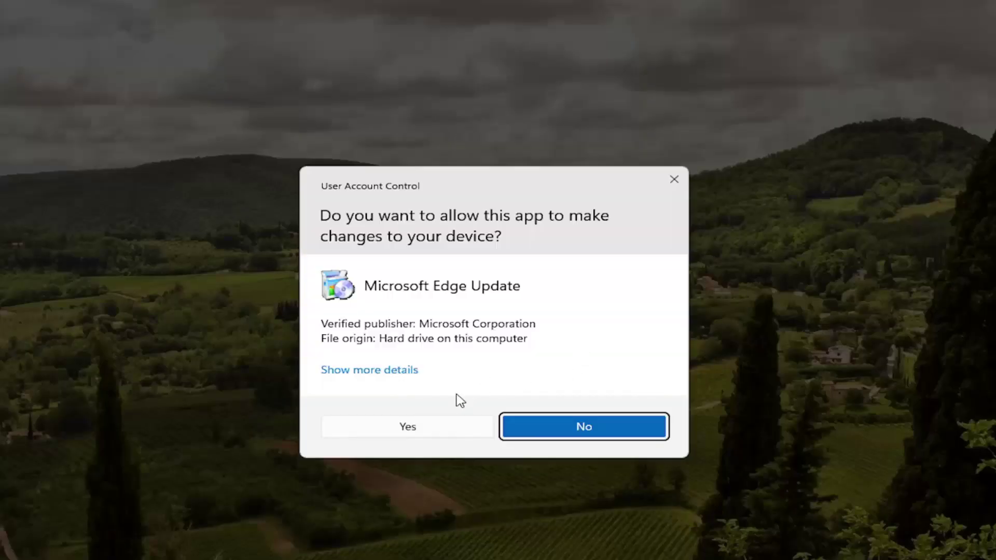
Approve the Edge Update prompt, minimize Settings and start the Repair.
left_click(374, 430)
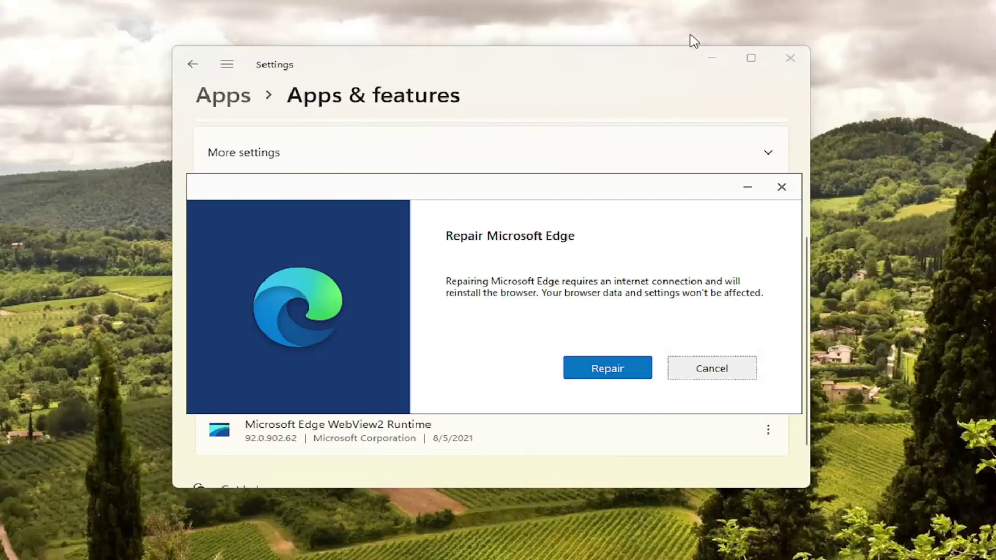
left_click(709, 57)
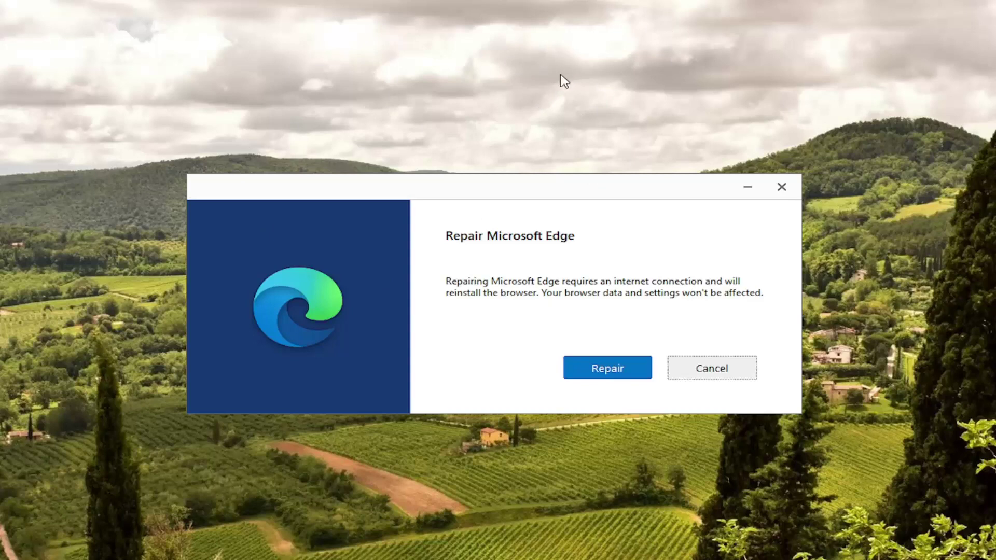
left_click(597, 372)
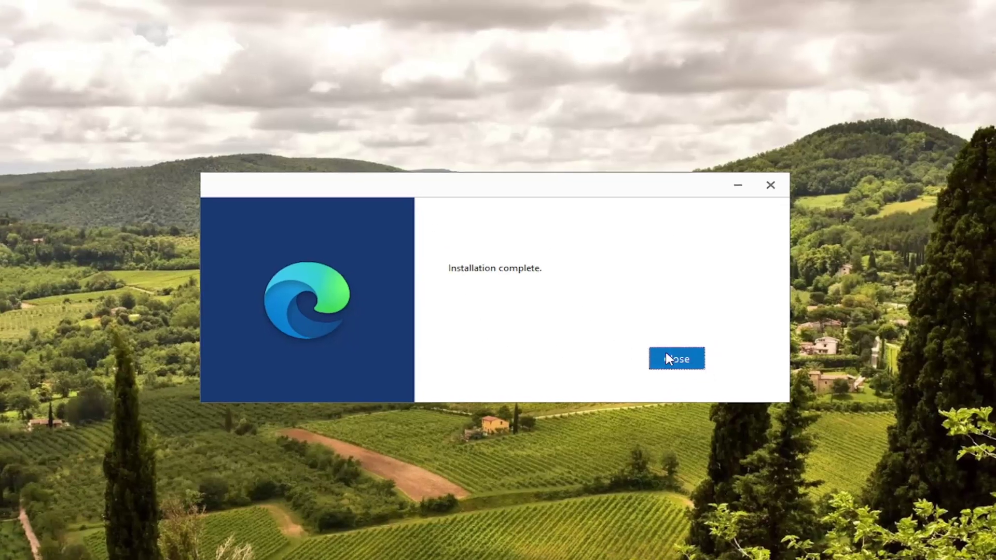
Close the finished installer and bring up the Start button's power menu for restarting.
left_click(683, 368)
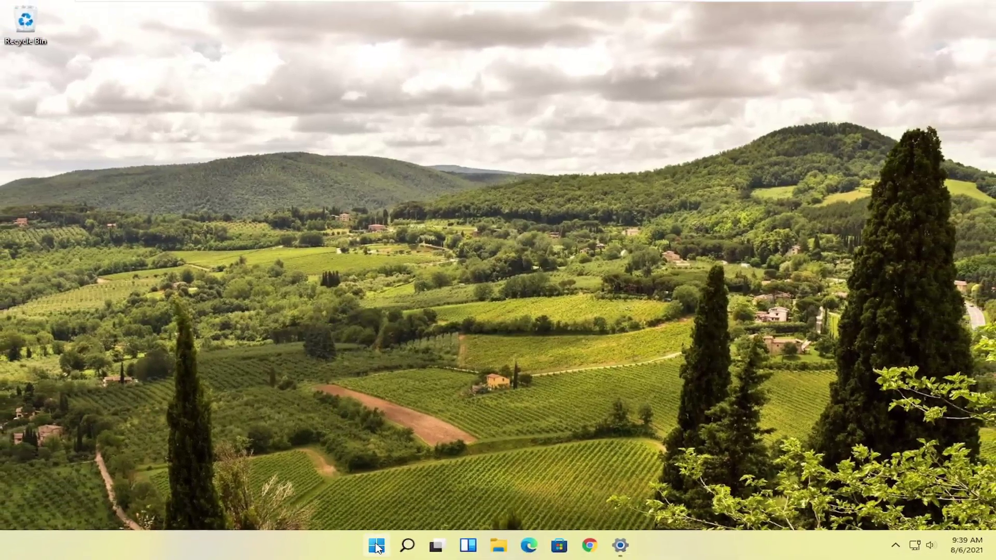
right_click(377, 547)
mouse_move(364, 496)
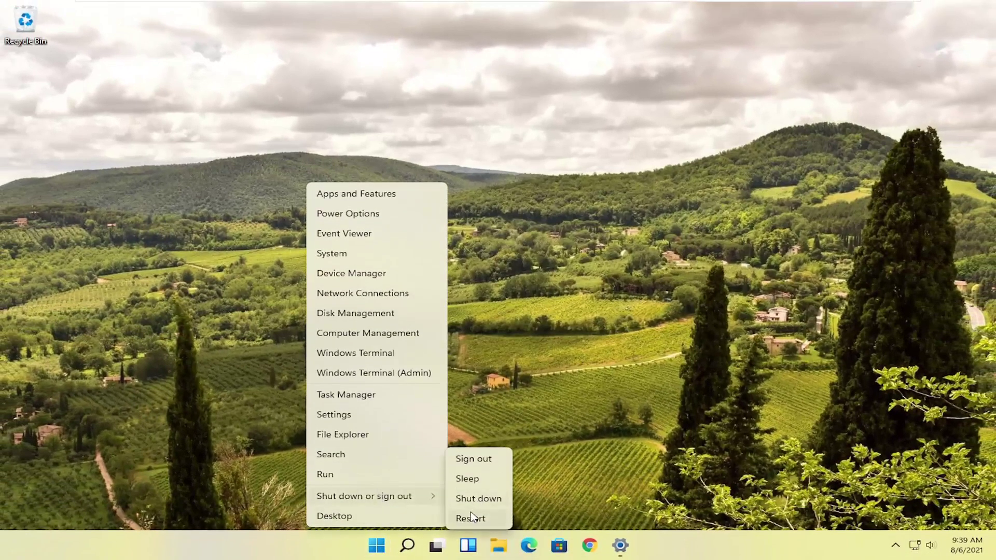